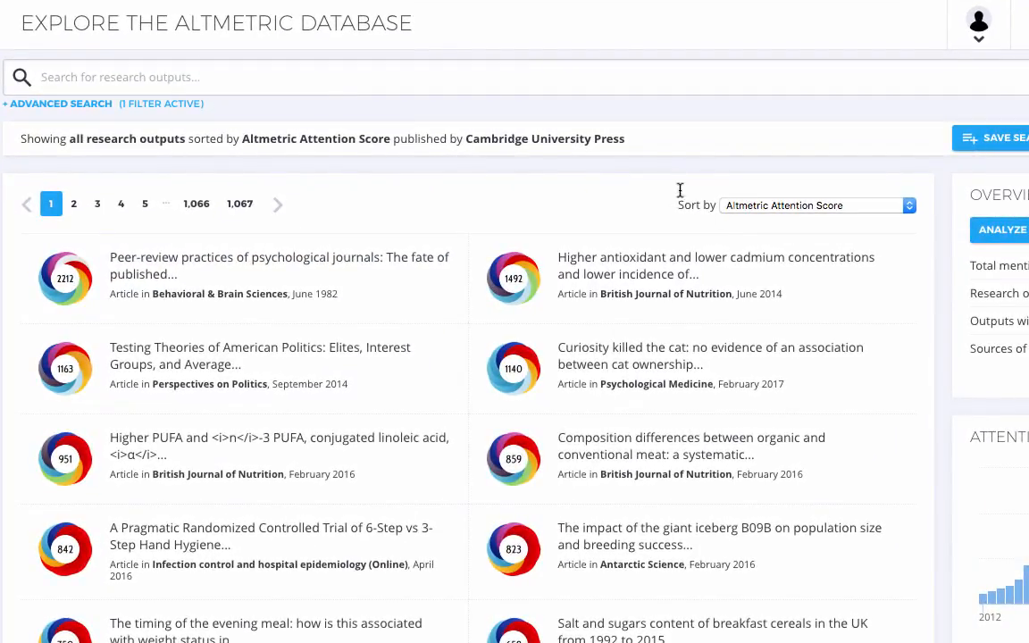
Open the details page of the article on peer-review practices of psychological journals, look over its attention summary, and close it
click(65, 304)
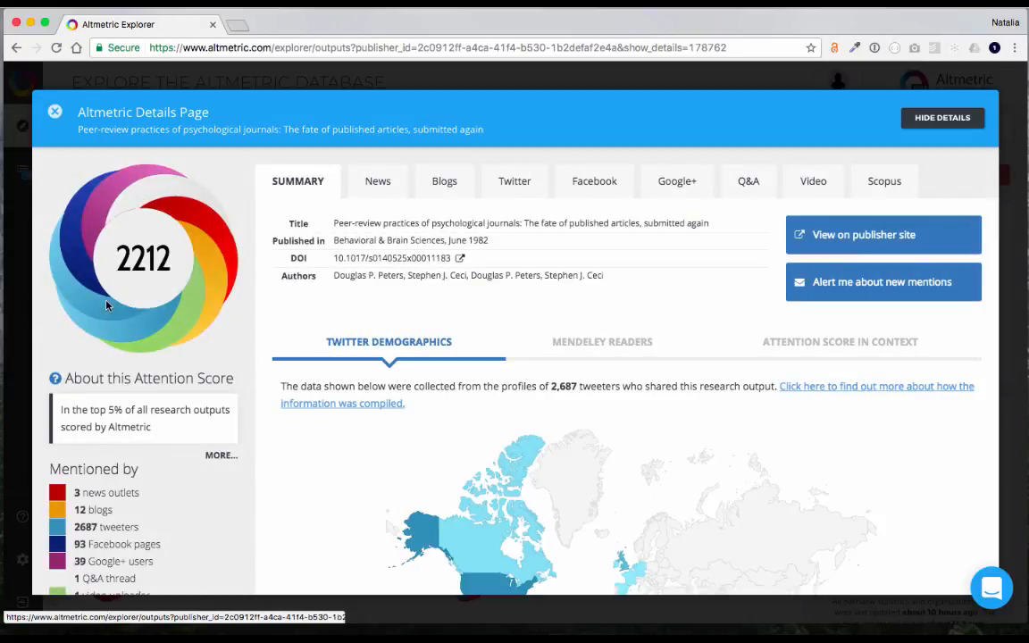
scroll(106, 305, down, 2)
scroll(106, 306, up, 2)
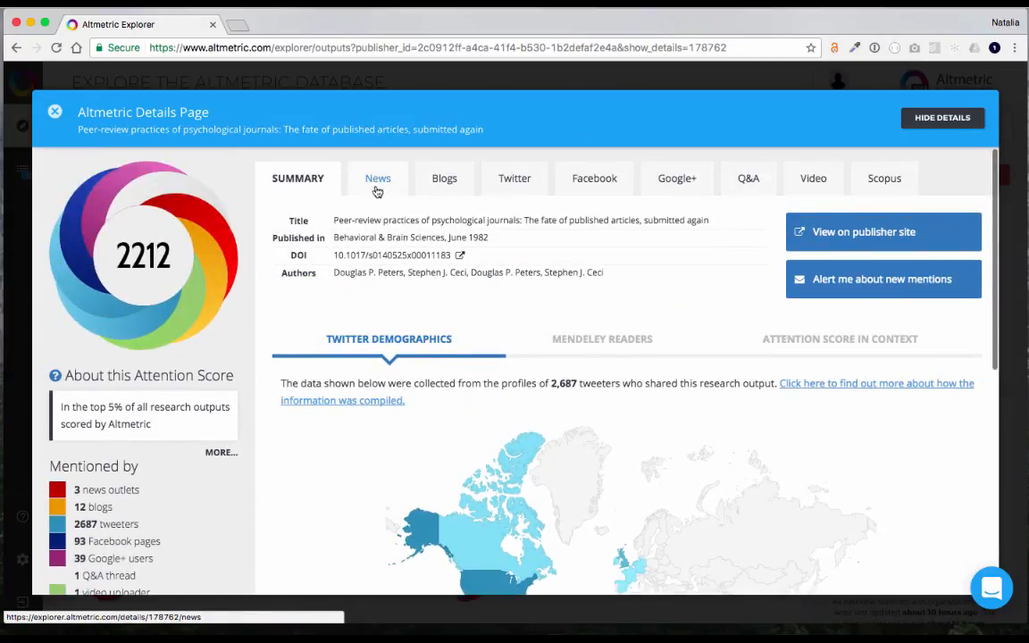
click(54, 112)
Try sorting the research outputs by publication date and by syllabi, ending with mentions in the past three days
click(665, 228)
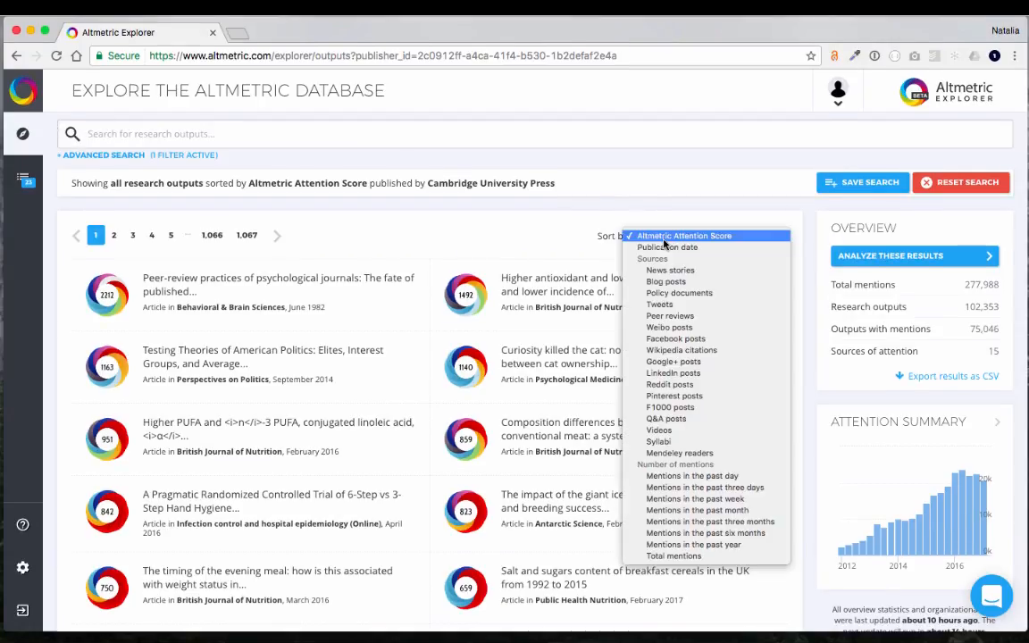
click(660, 249)
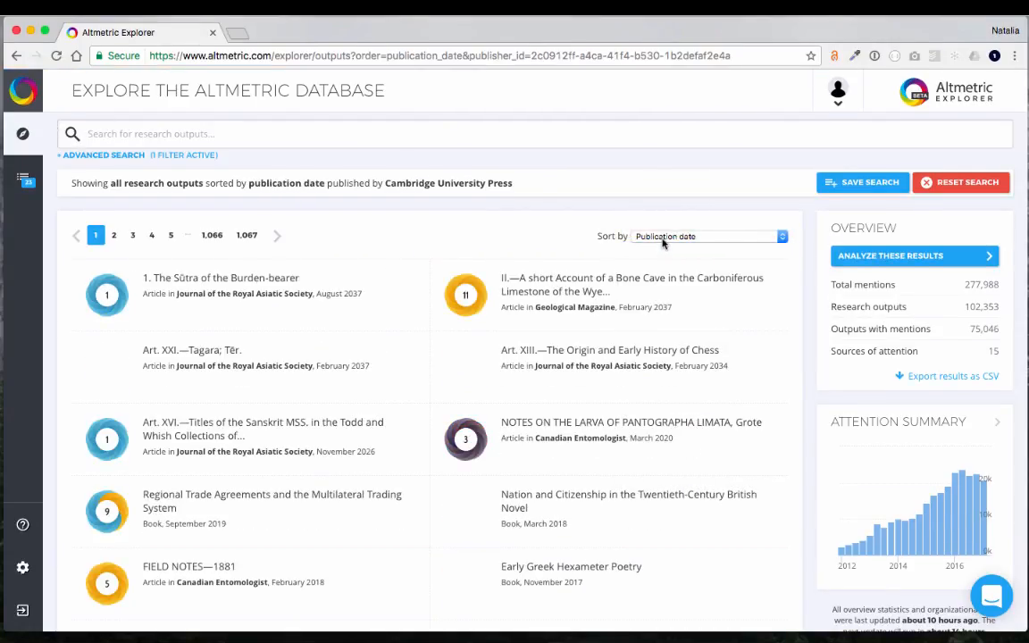
click(664, 237)
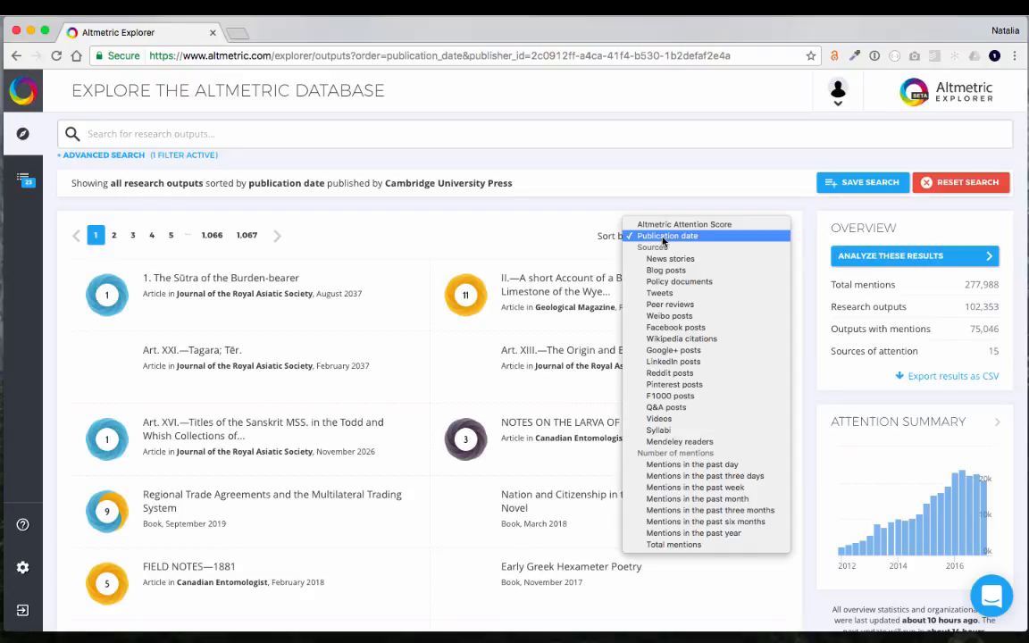
click(677, 433)
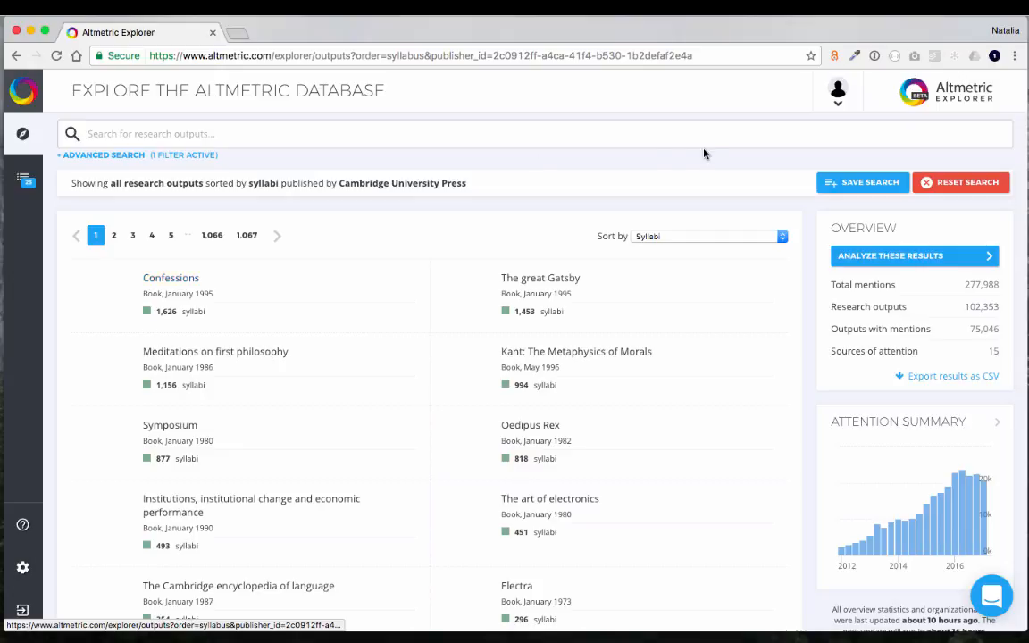
click(701, 238)
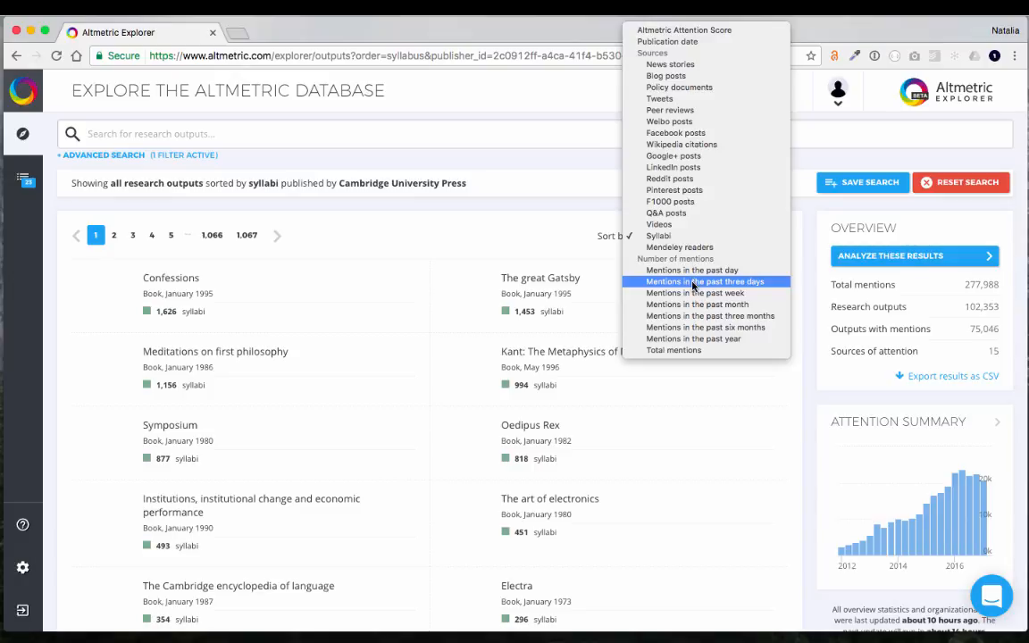
click(693, 282)
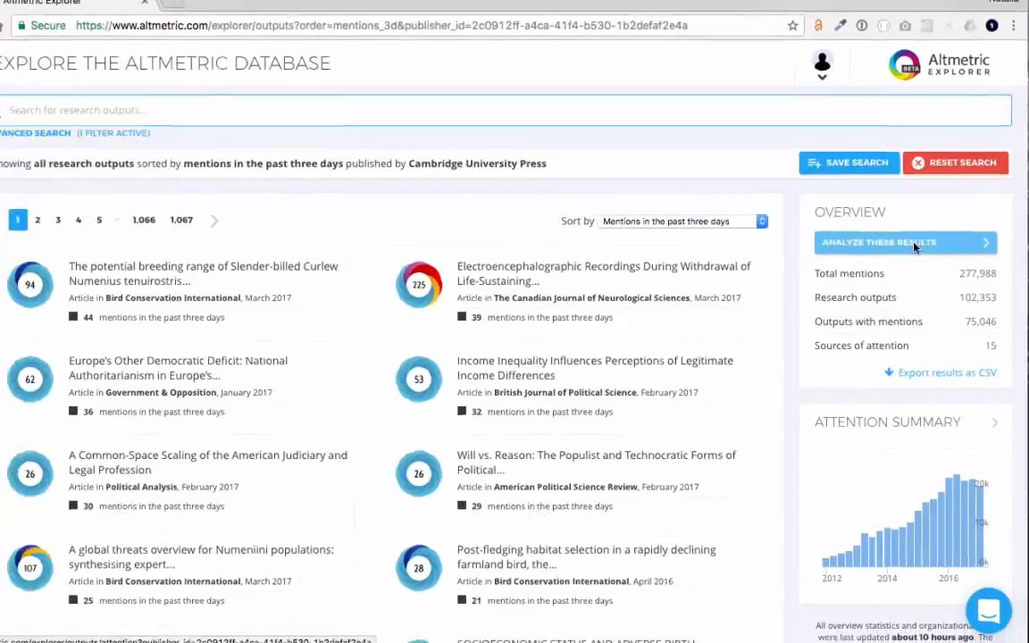
Analyze the Cambridge University Press results and limit the mentions timeline to 1 year
click(897, 232)
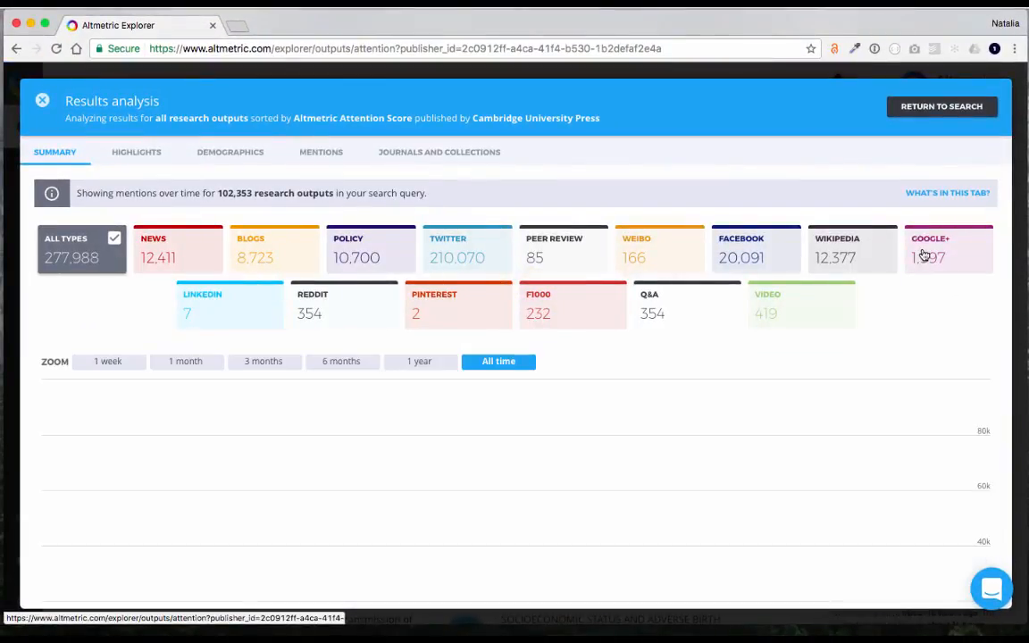
scroll(661, 308, down, 2)
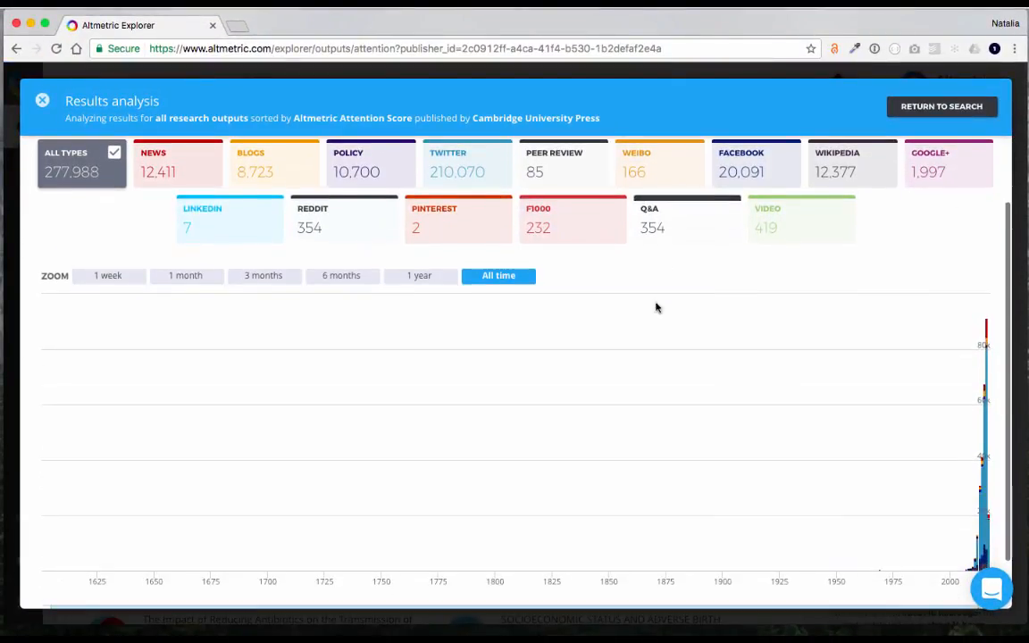
click(418, 279)
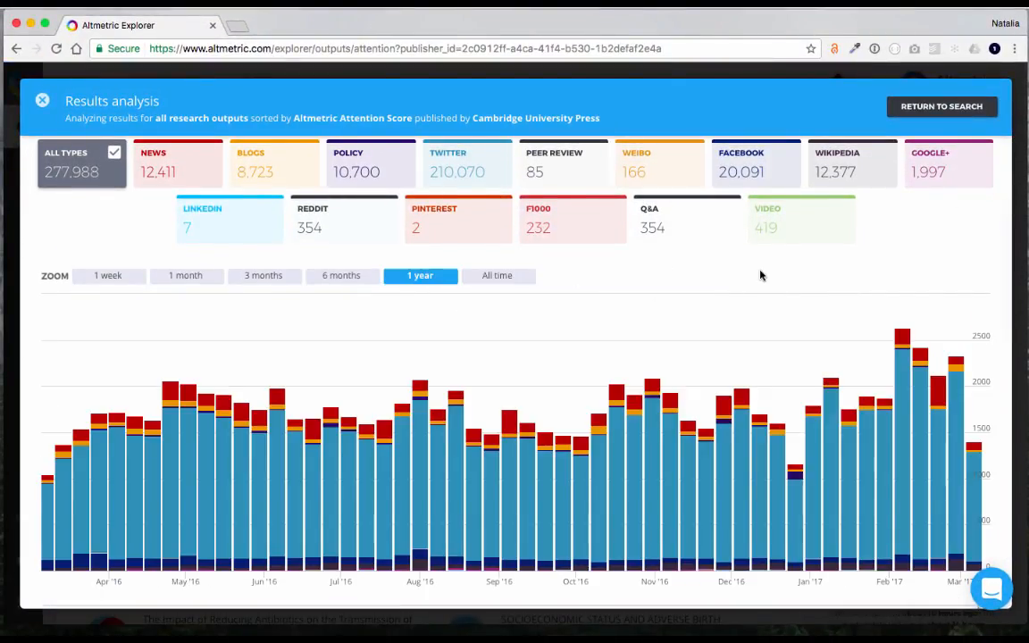
scroll(759, 275, up, 1)
scroll(760, 275, down, 1)
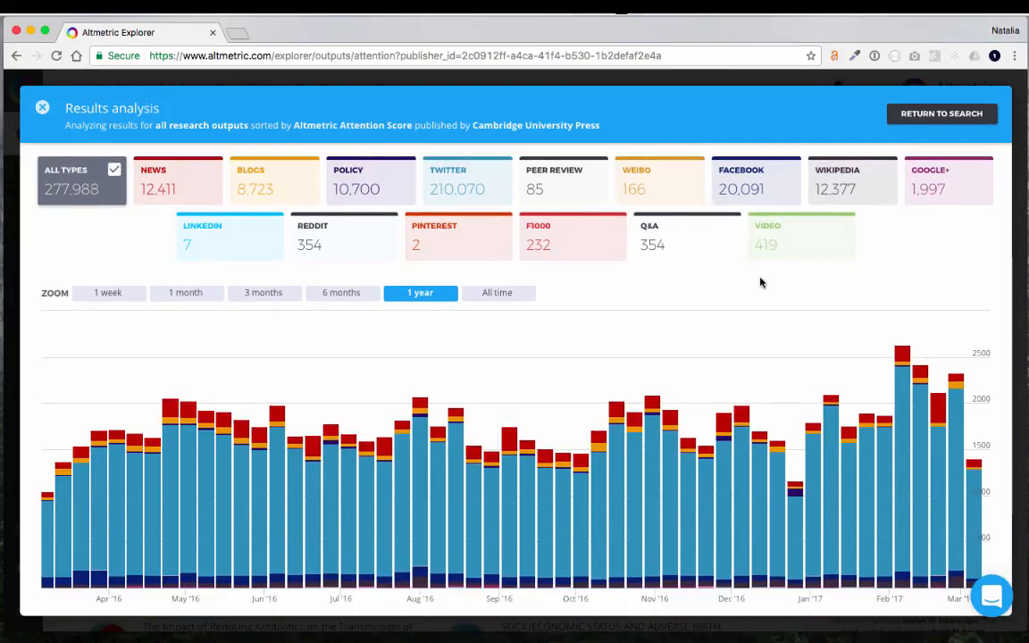
scroll(760, 282, up, 1)
scroll(760, 282, down, 1)
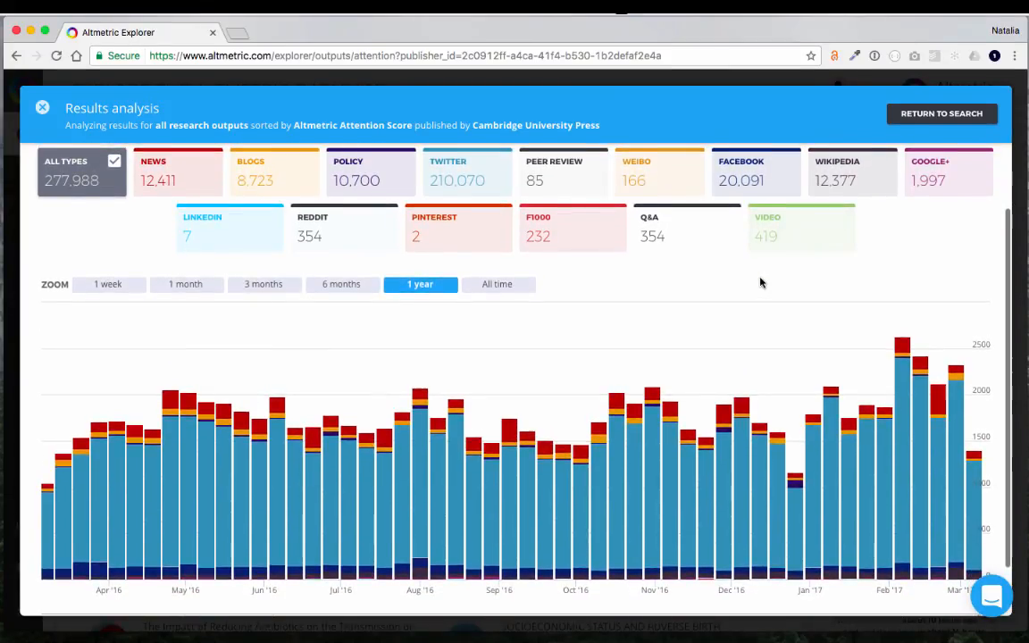
scroll(760, 282, up, 1)
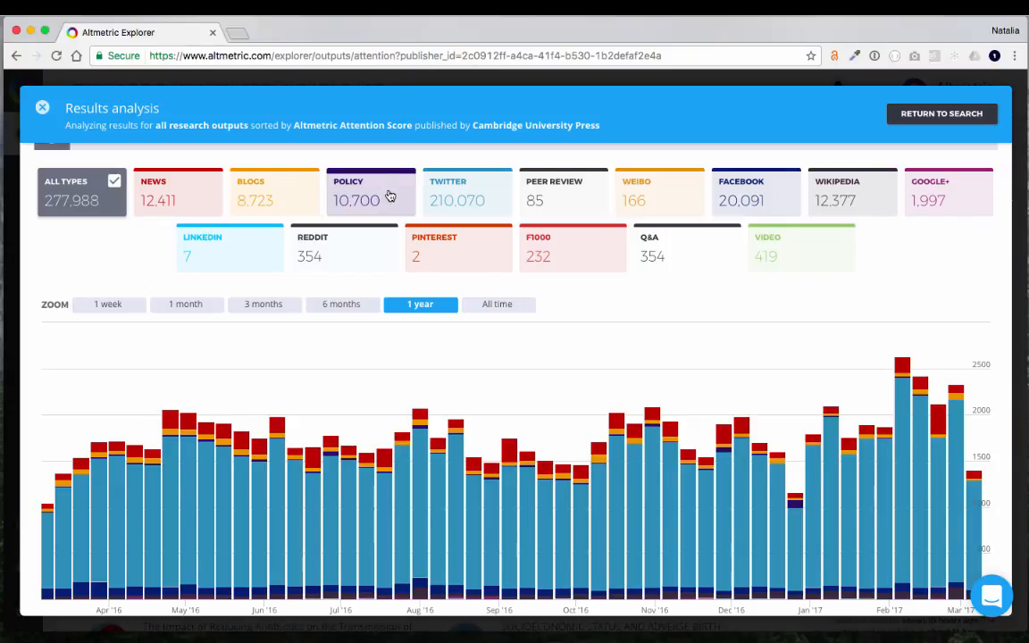
Filter the mentions timeline to show only the Policy, Twitter and F1000 mention types
click(360, 194)
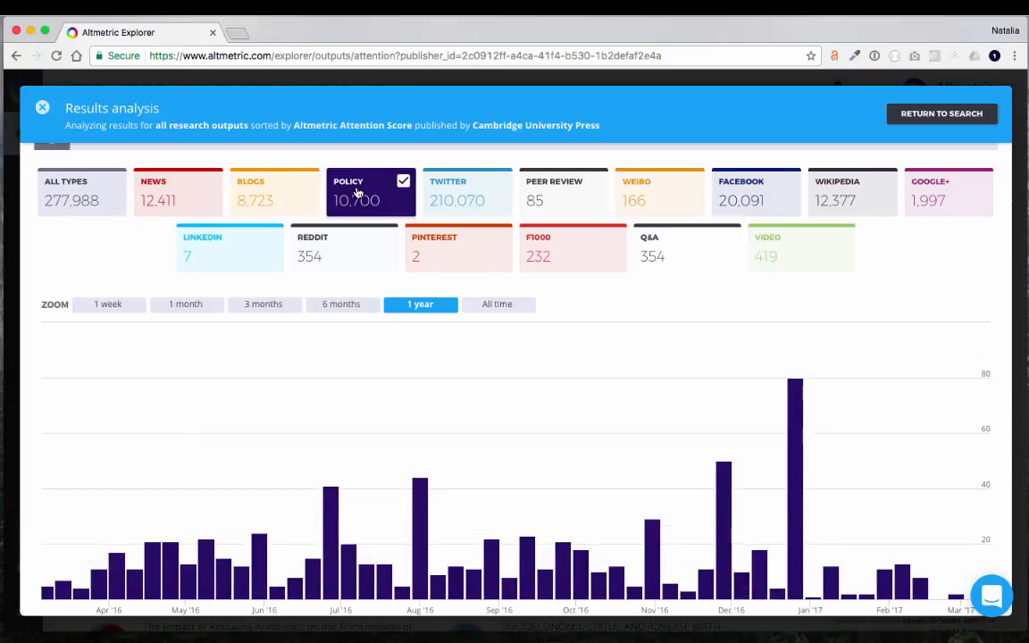
click(466, 204)
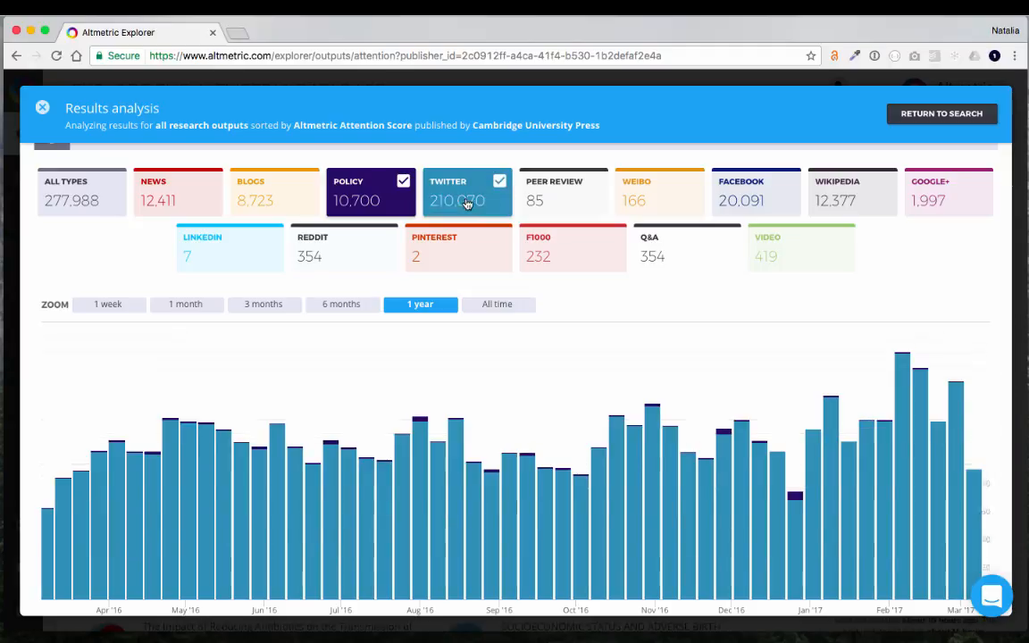
click(564, 246)
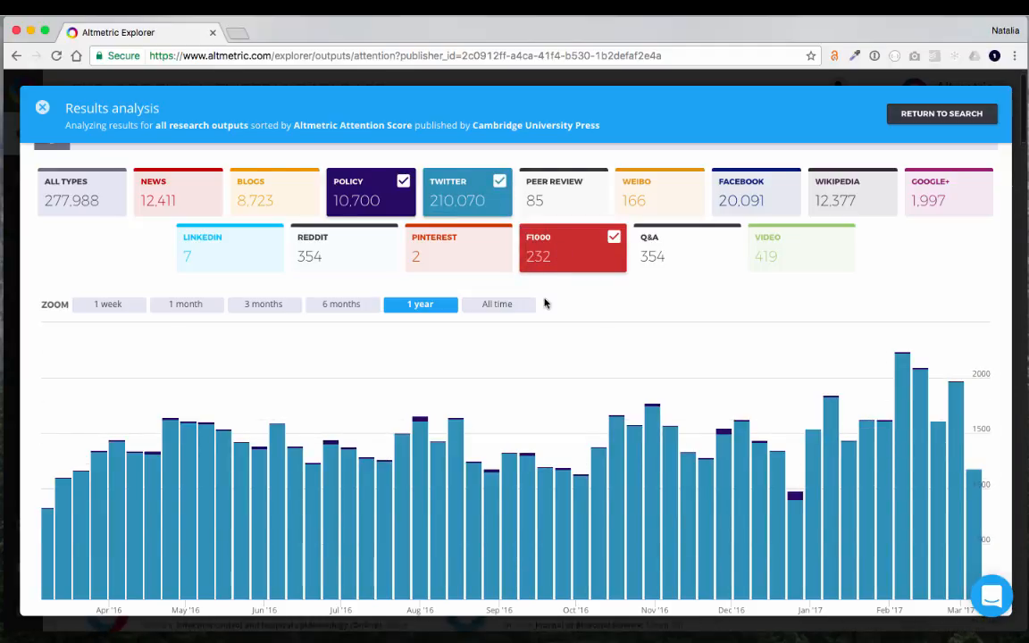
Open the mentions behind the February 6–12, 2017 bar of the timeline and look through them
mouse_move(765, 375)
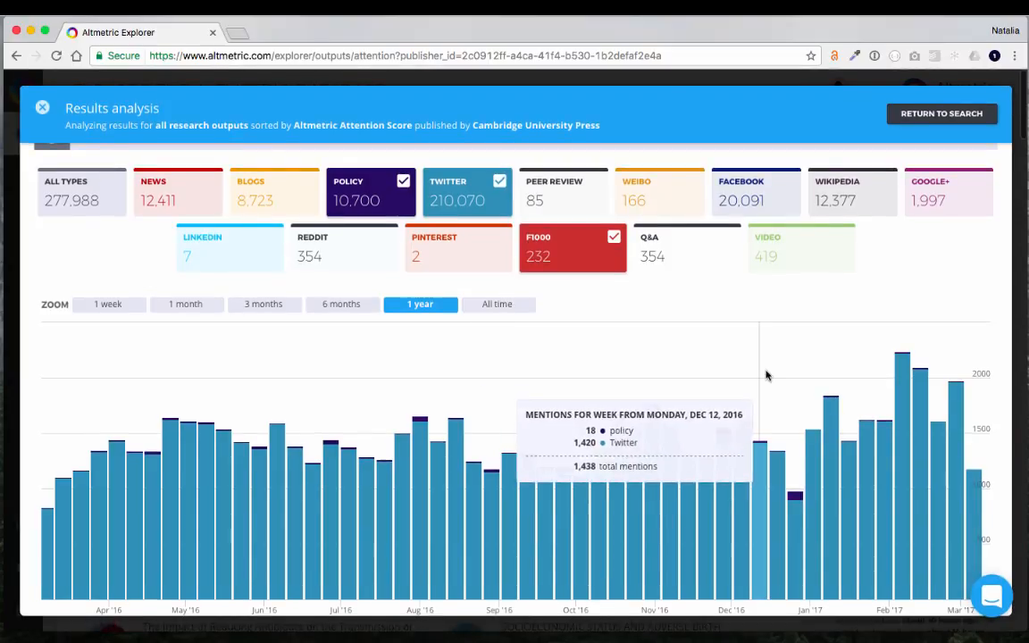
click(901, 390)
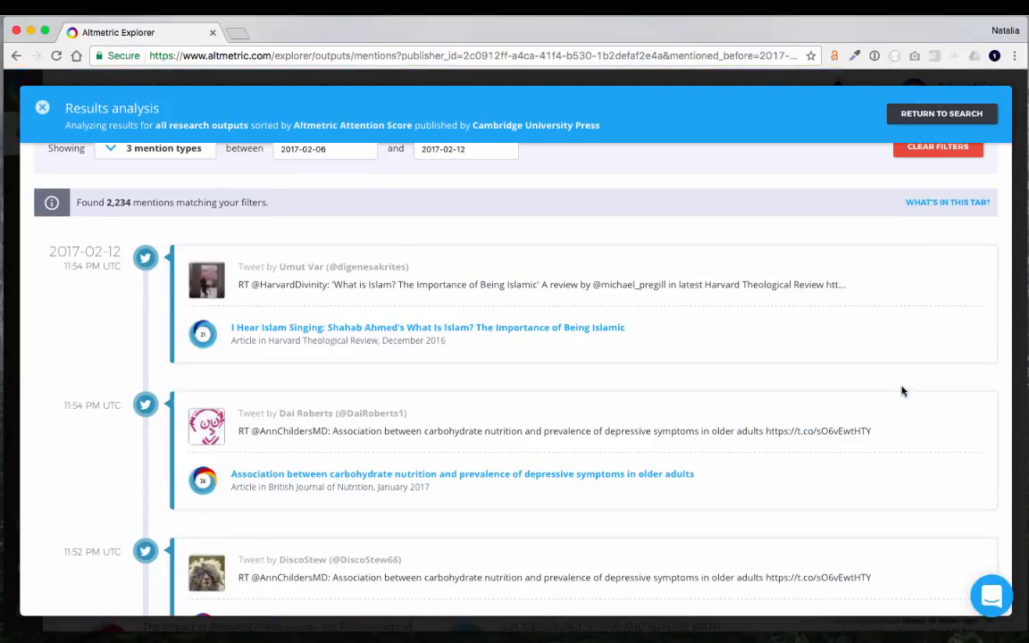
scroll(255, 347, down, 4)
scroll(256, 349, down, 3)
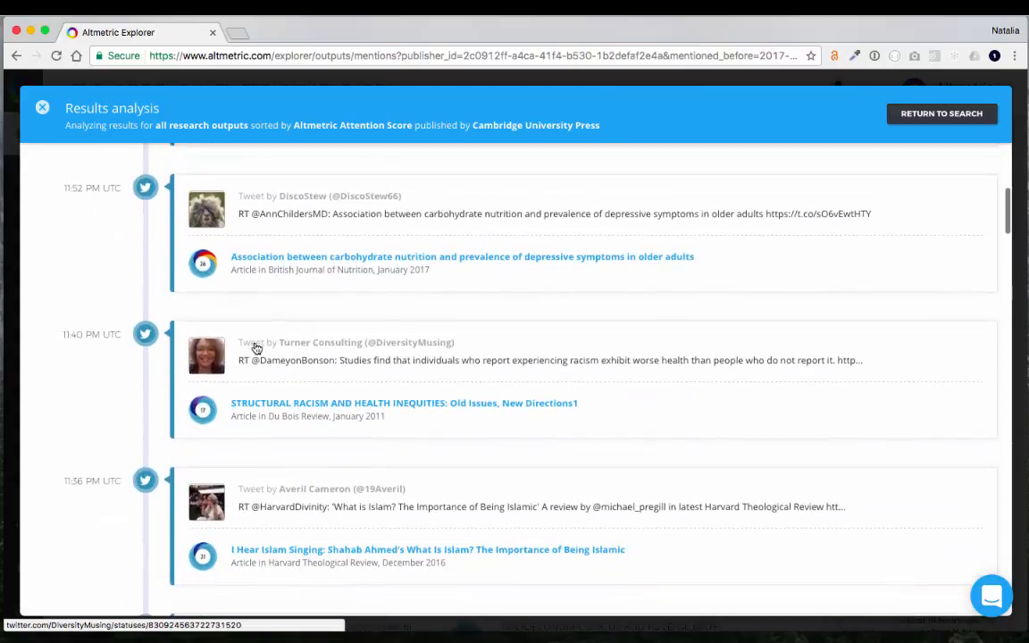
scroll(257, 348, up, 8)
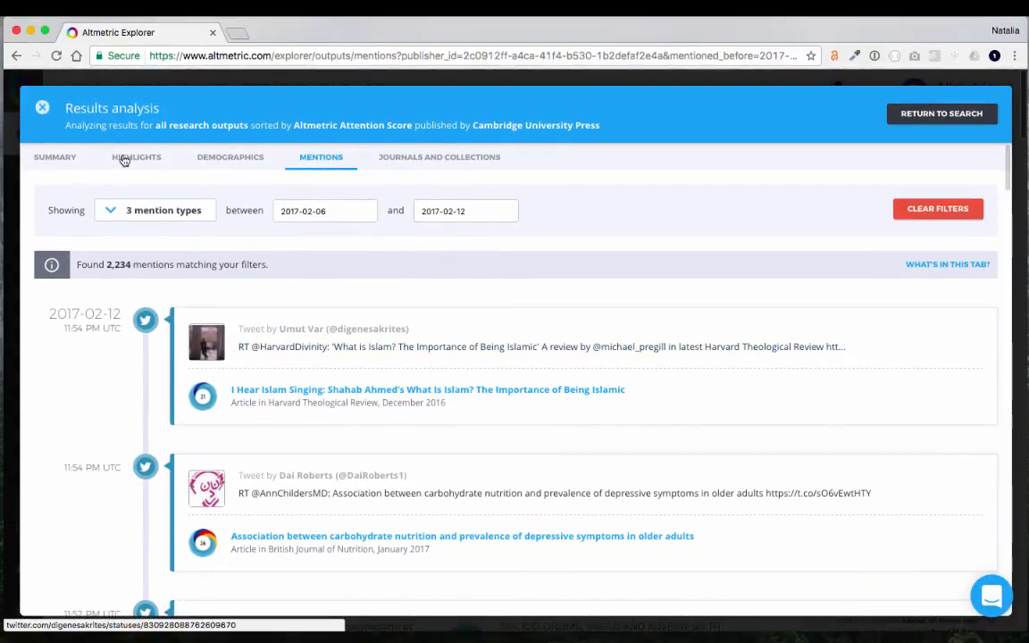
Review the highlights of attention for the search results
click(141, 161)
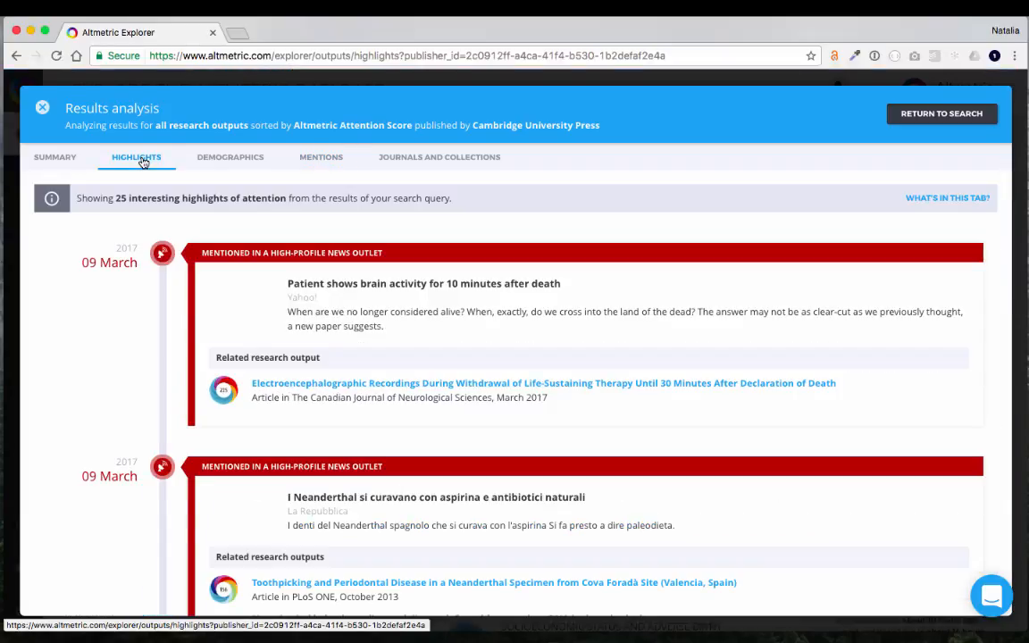
scroll(111, 358, down, 5)
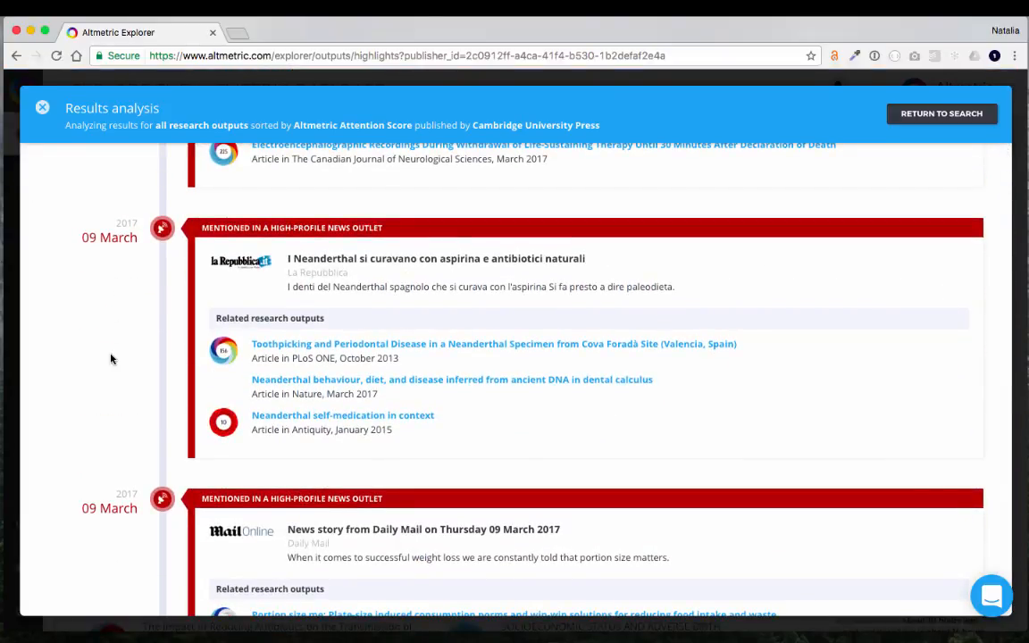
scroll(110, 358, down, 5)
scroll(111, 358, up, 10)
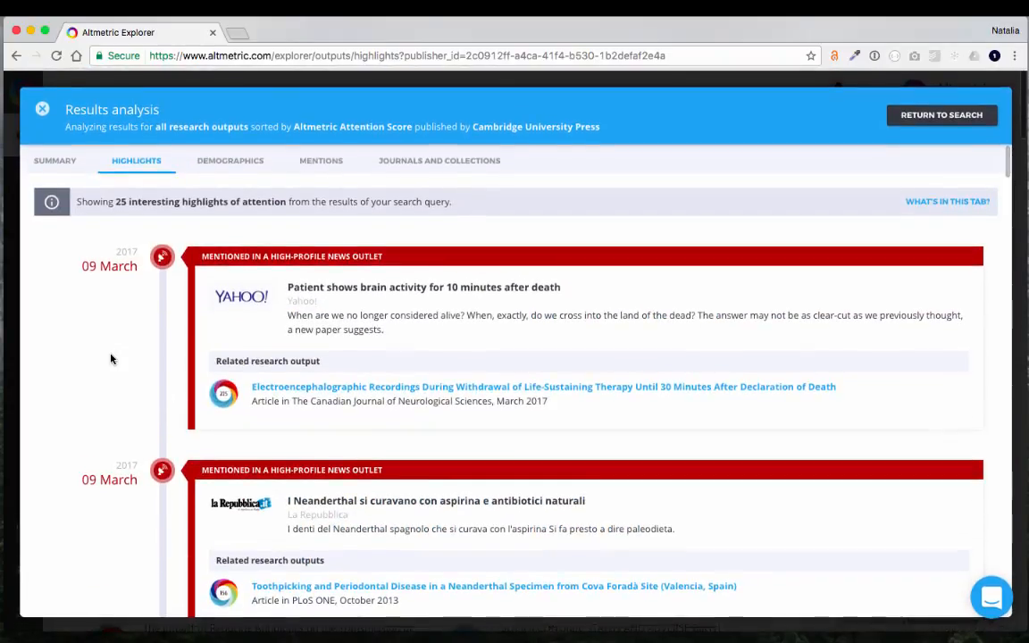
View the tweeter demographics by country and the unfiltered list of all mentions
click(230, 161)
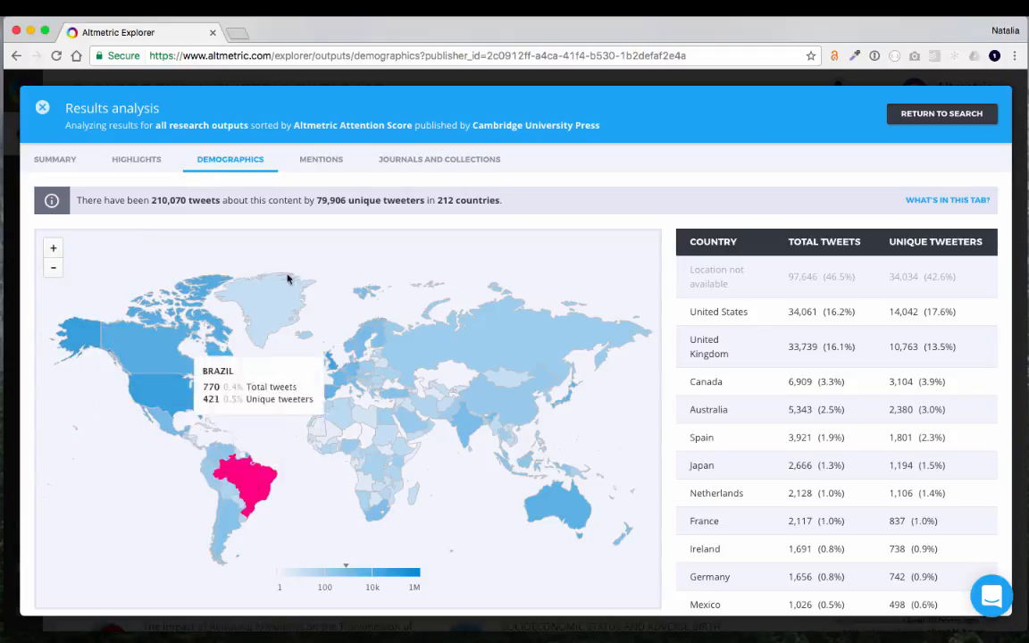
click(320, 160)
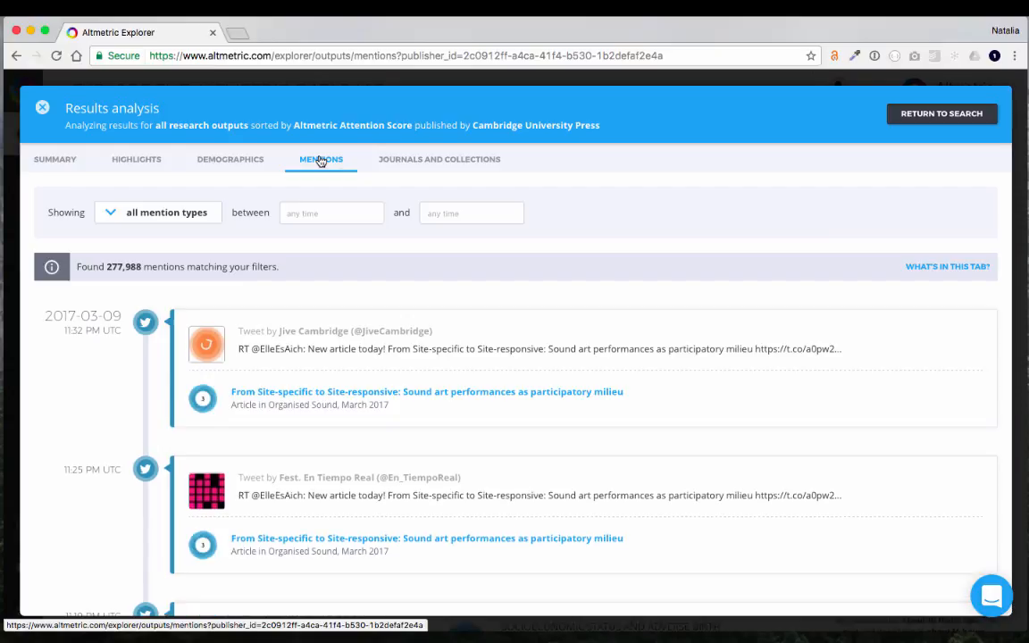
Sort the journals and collections breakdown by news stories, re-sort it by tweets, and leave the results analysis
click(407, 164)
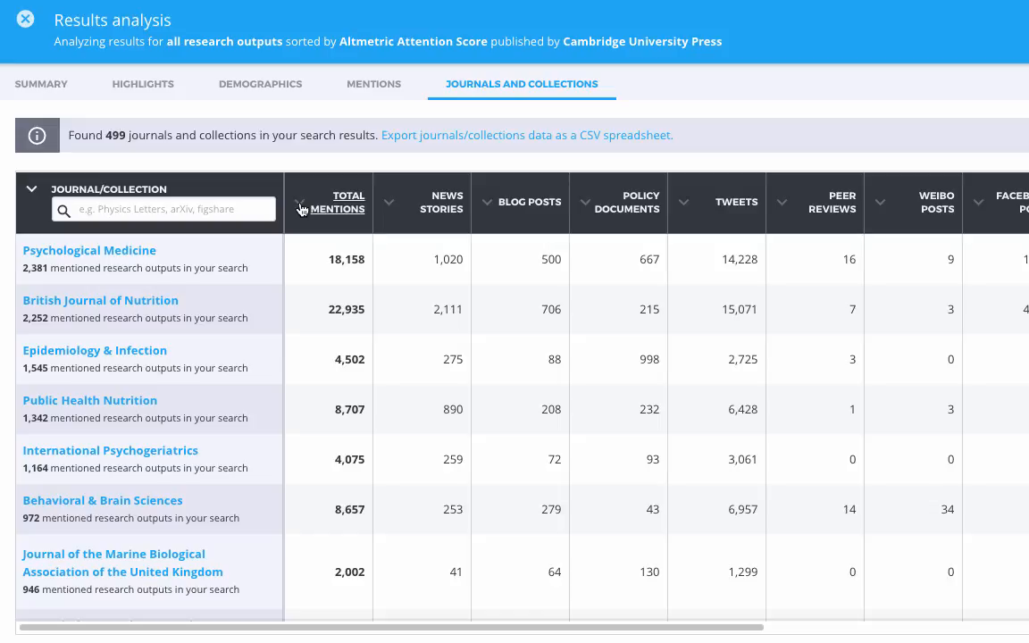
click(392, 208)
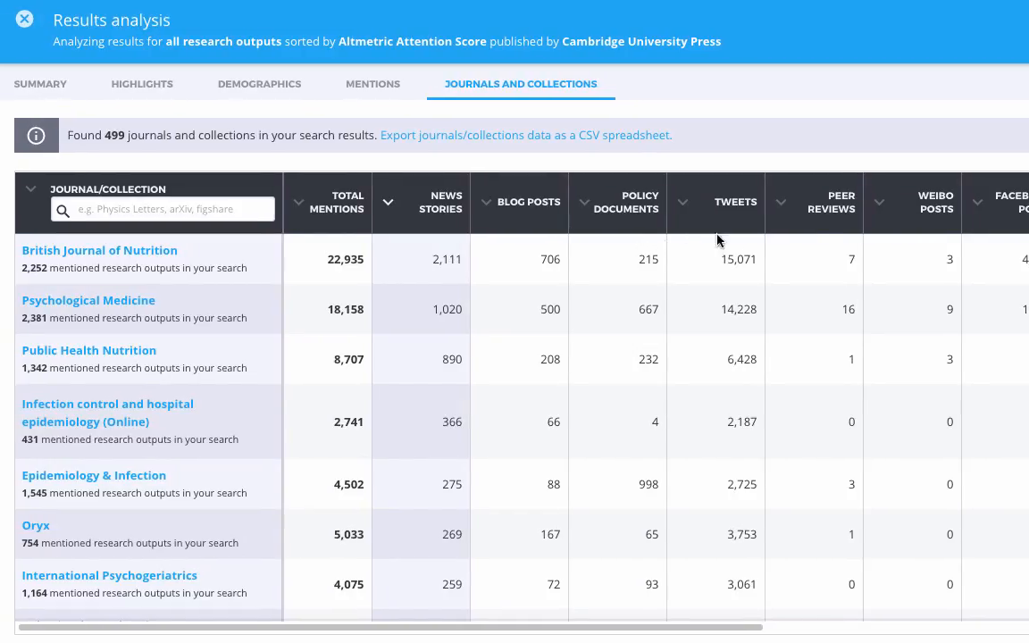
click(684, 206)
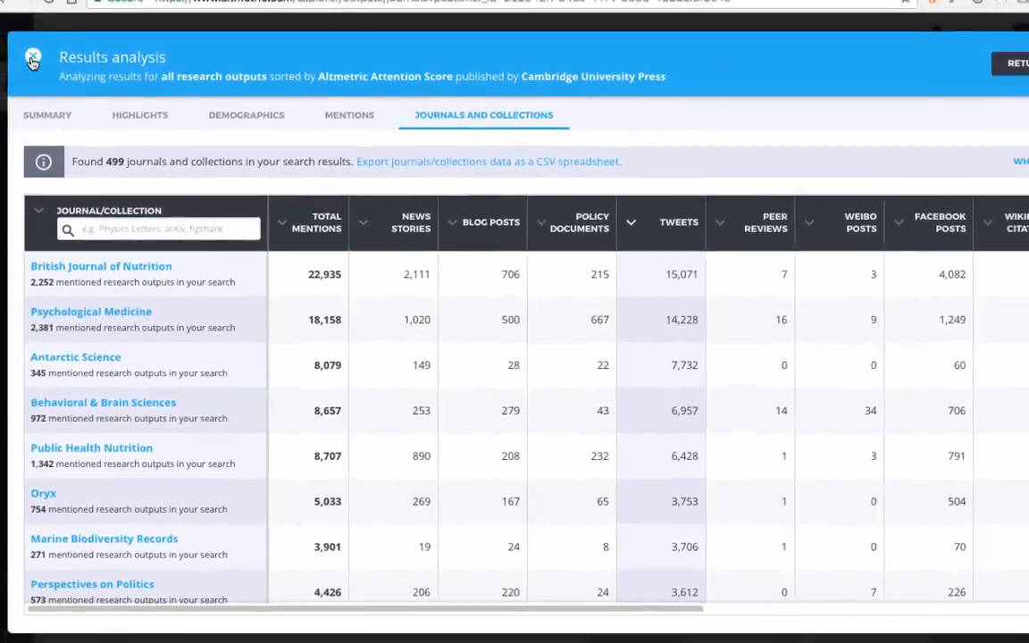
click(25, 18)
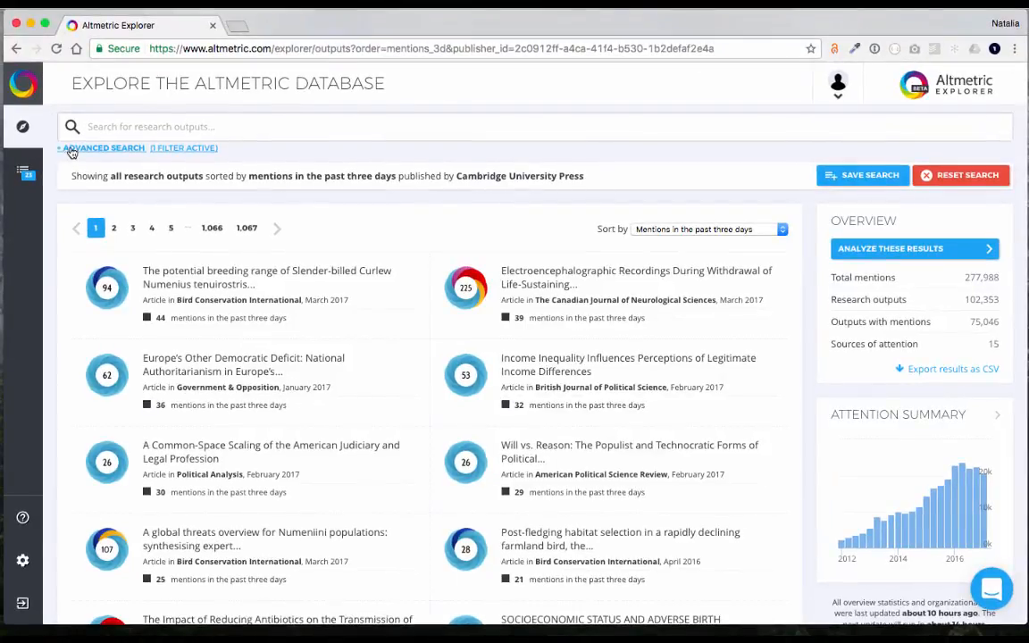
Reset the search and start an advanced search with The Lancet as the journal or collection
click(981, 177)
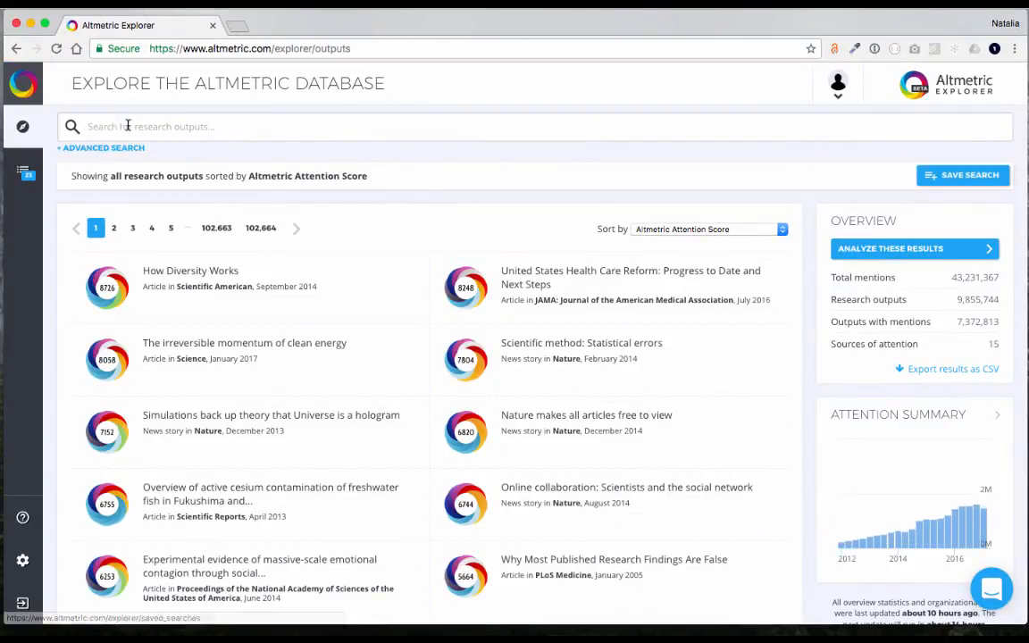
click(120, 148)
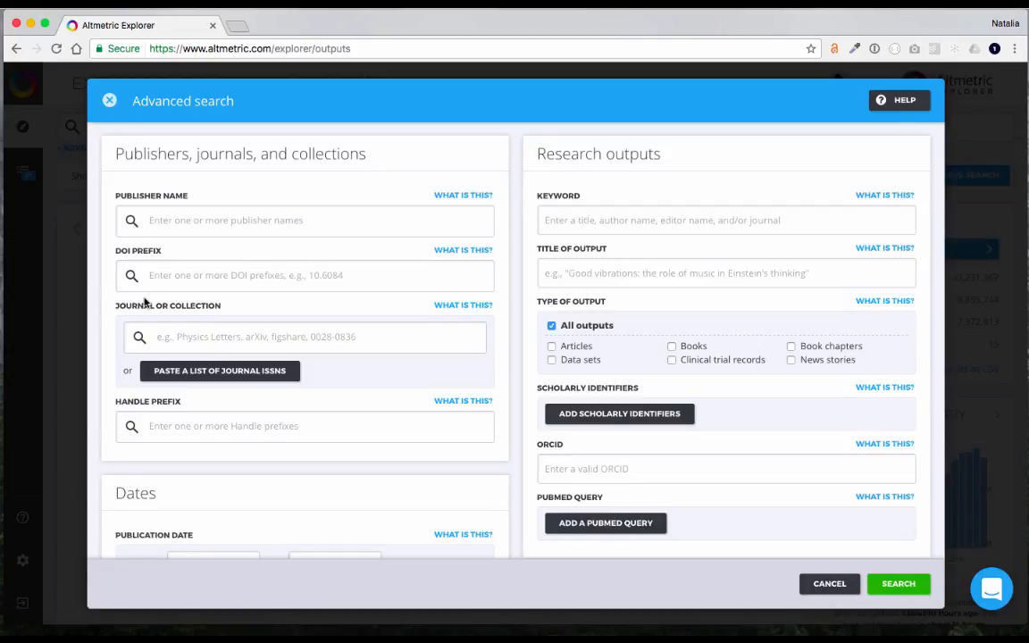
scroll(143, 303, down, 1)
click(194, 301)
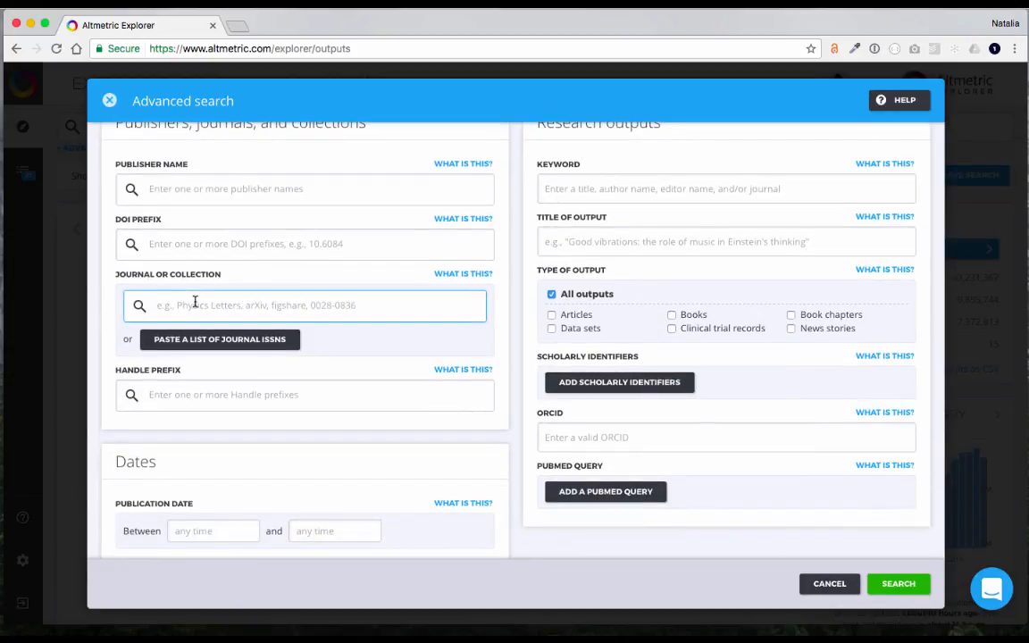
text(the lancet)
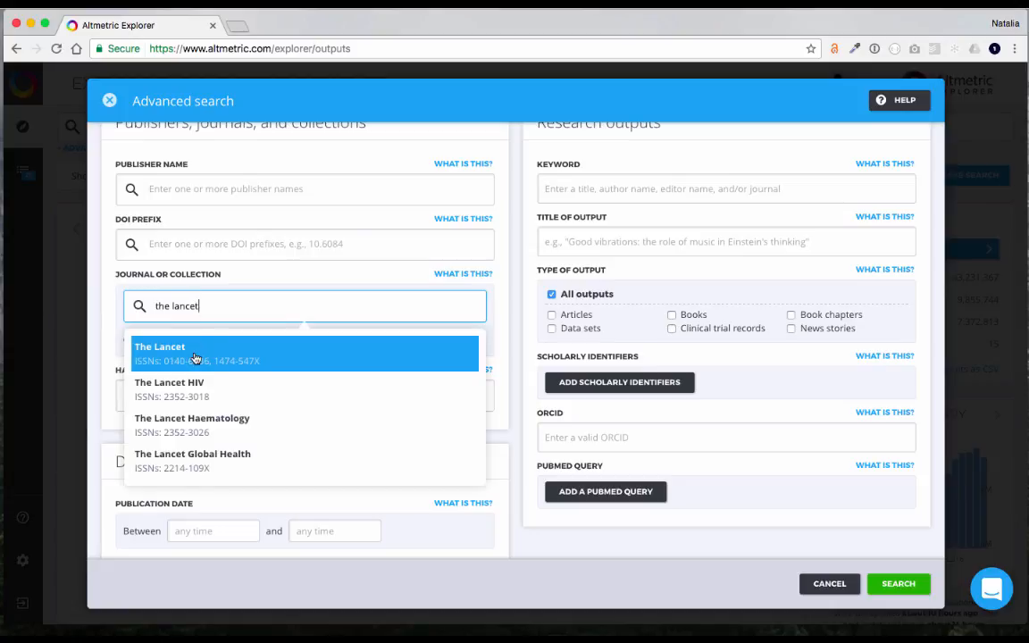
click(195, 354)
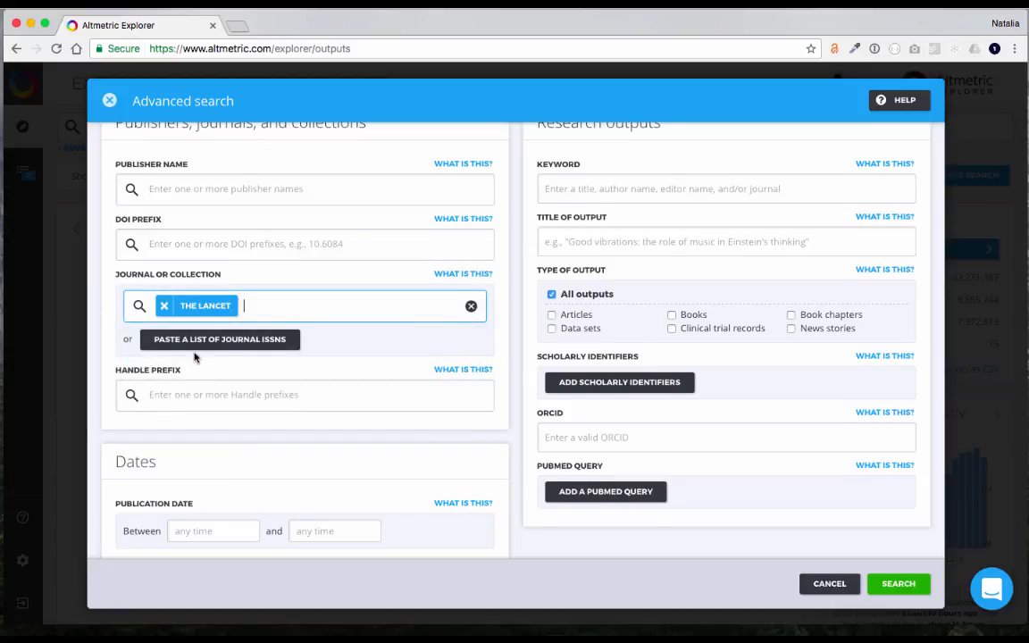
Set the publication date range to between 2017-01-01 and 2017-03-10 in the advanced search
scroll(195, 357, down, 2)
click(190, 460)
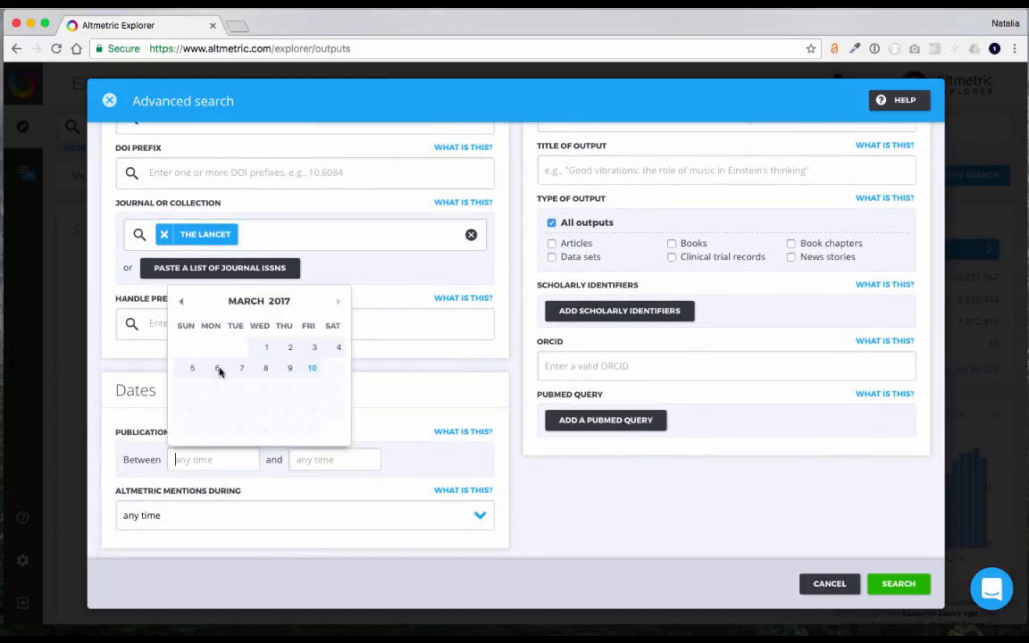
click(184, 304)
click(184, 305)
click(185, 346)
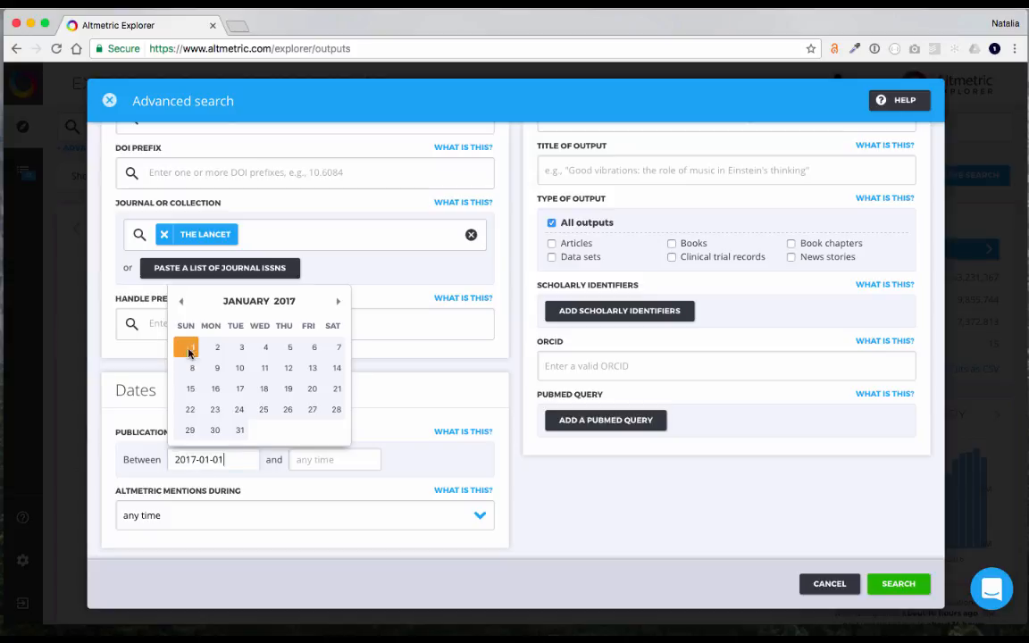
scroll(300, 429, down, 1)
click(302, 442)
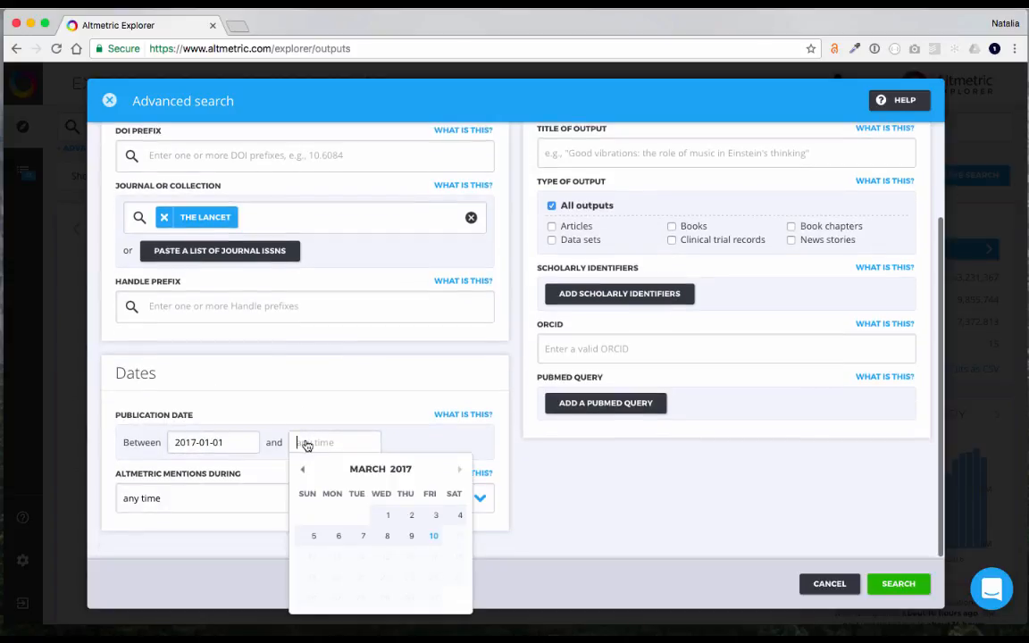
click(430, 534)
Add the keyword "diabetes" to the advanced search and run it
scroll(423, 447, up, 1)
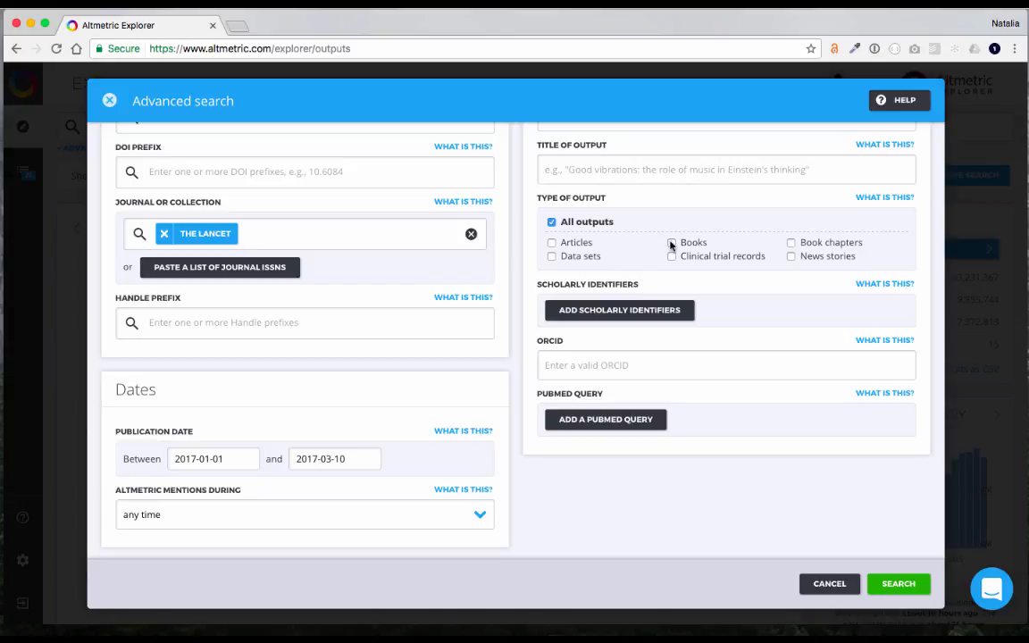
scroll(671, 246, up, 5)
click(600, 216)
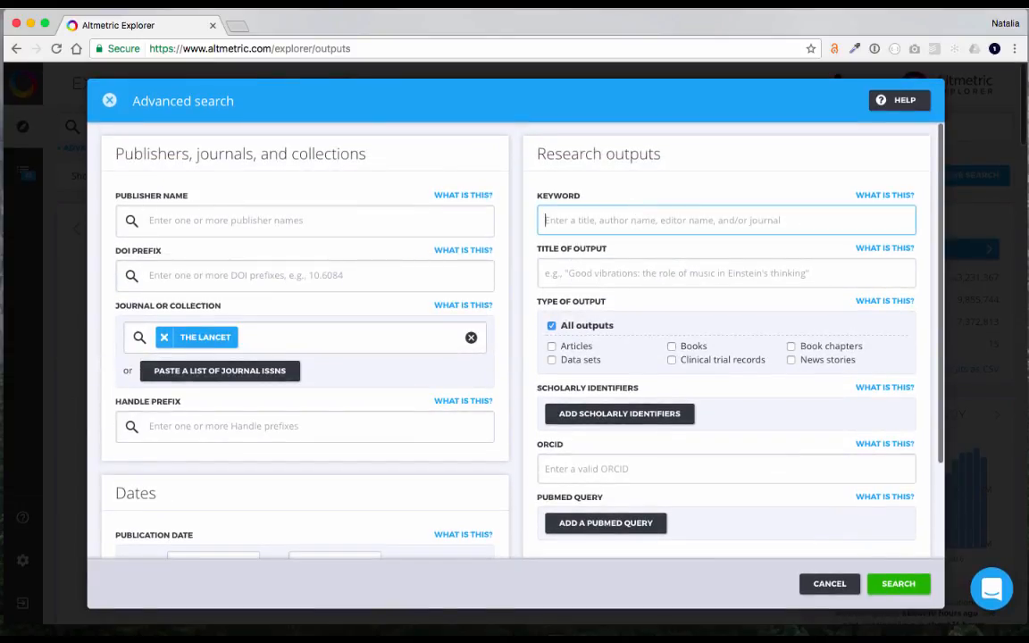
text(diabetes)
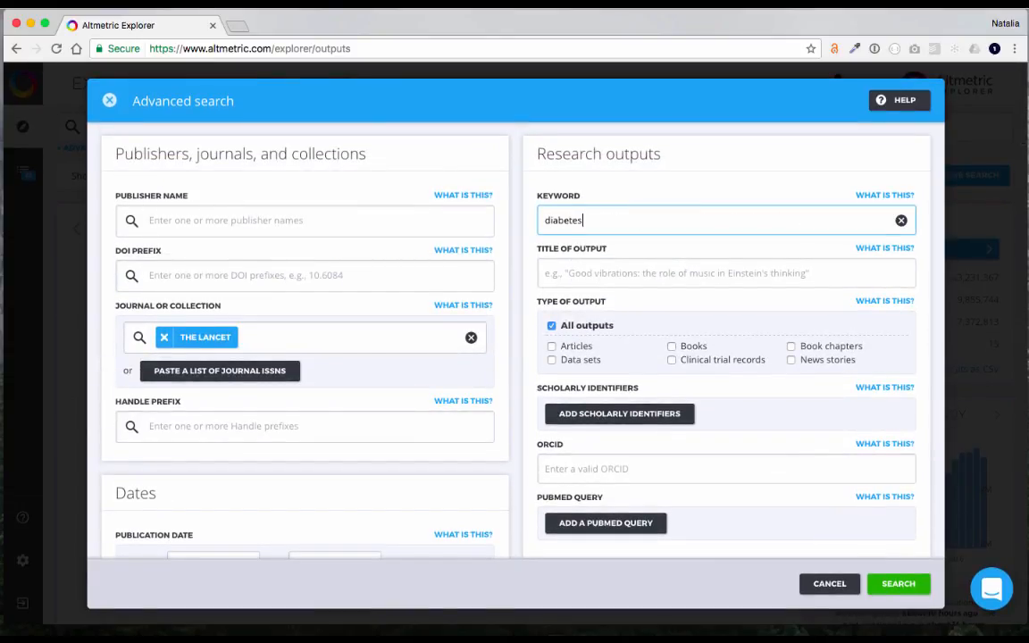
scroll(637, 220, down, 2)
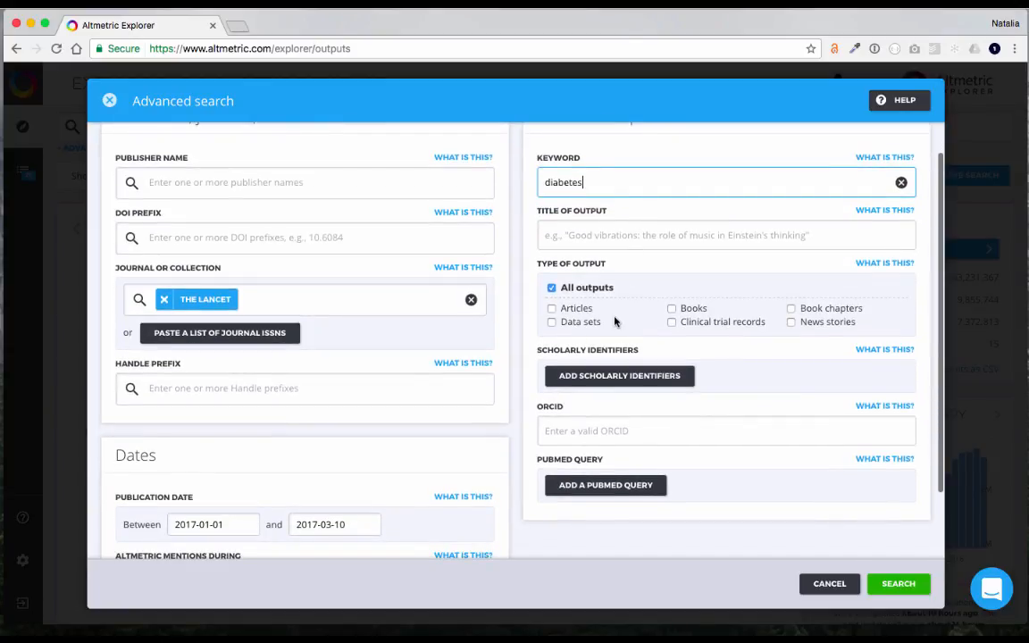
scroll(615, 321, down, 1)
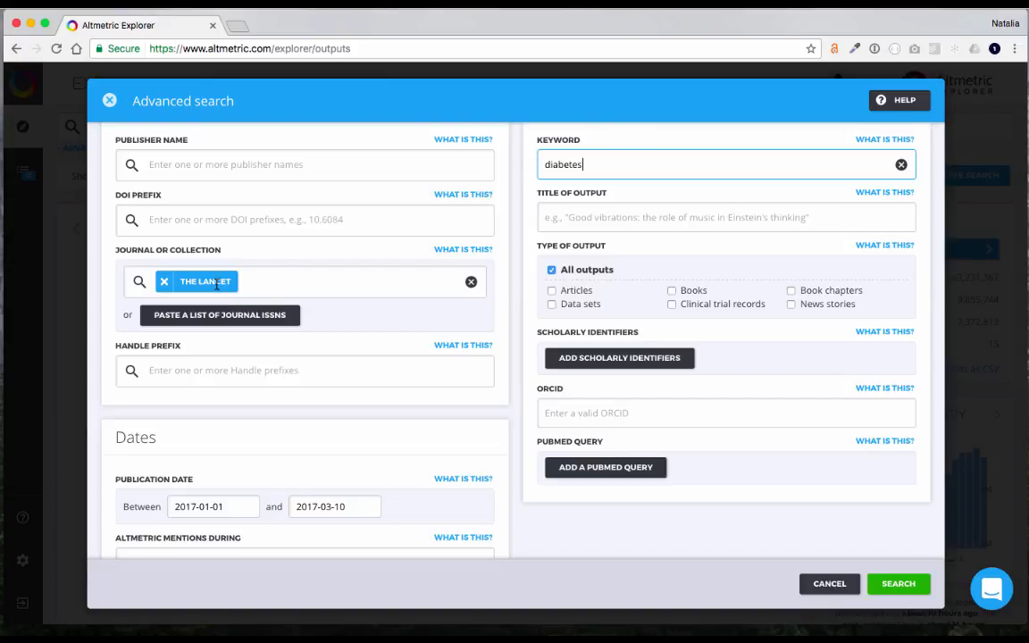
scroll(216, 284, down, 1)
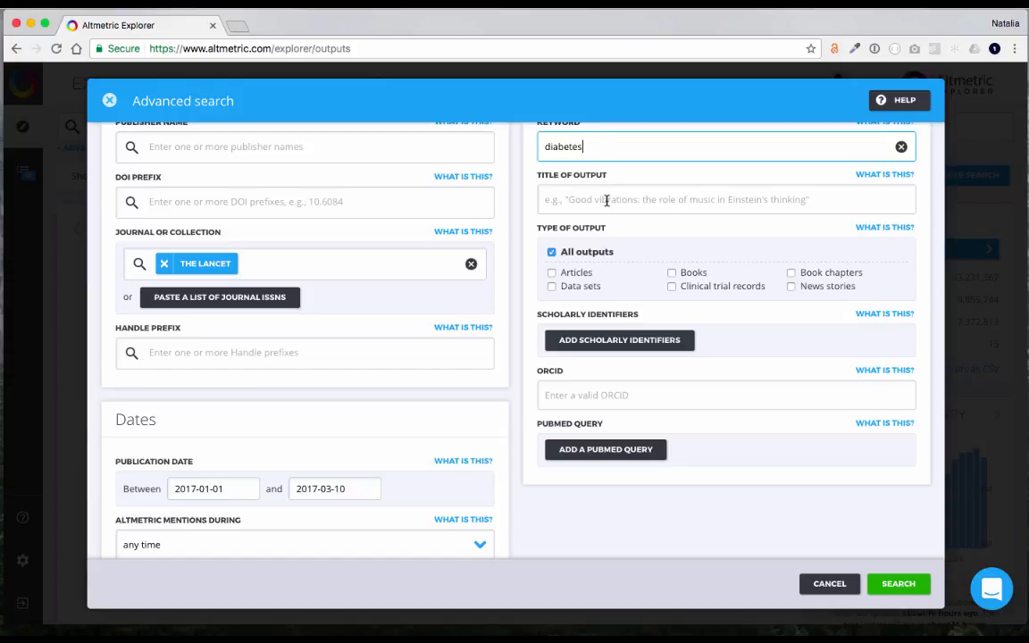
click(909, 584)
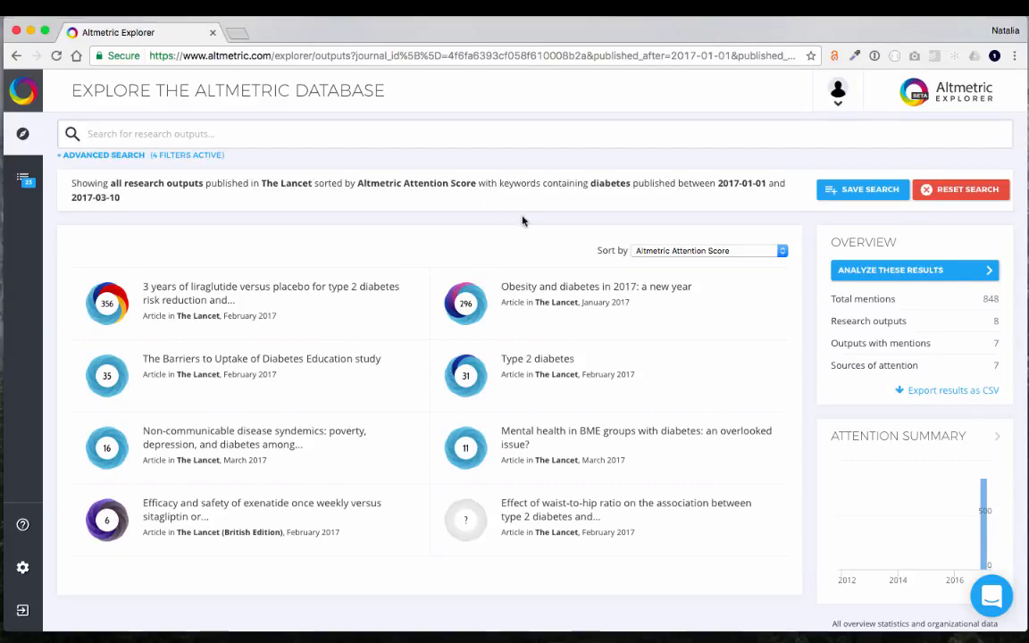
Save the diabetes search for The Lancet and open the list of saved searches
click(97, 304)
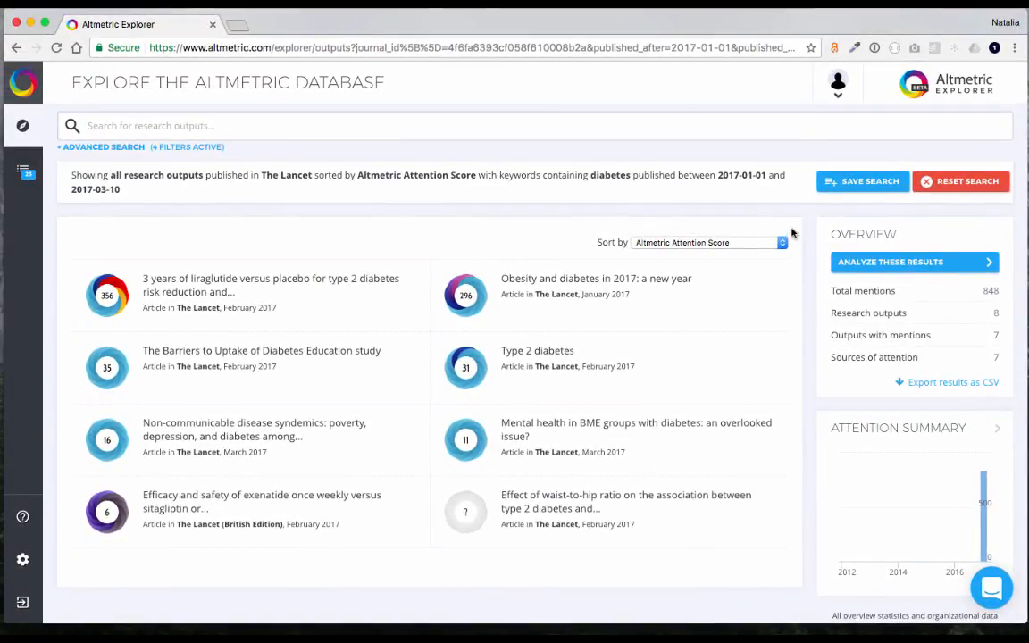
click(848, 186)
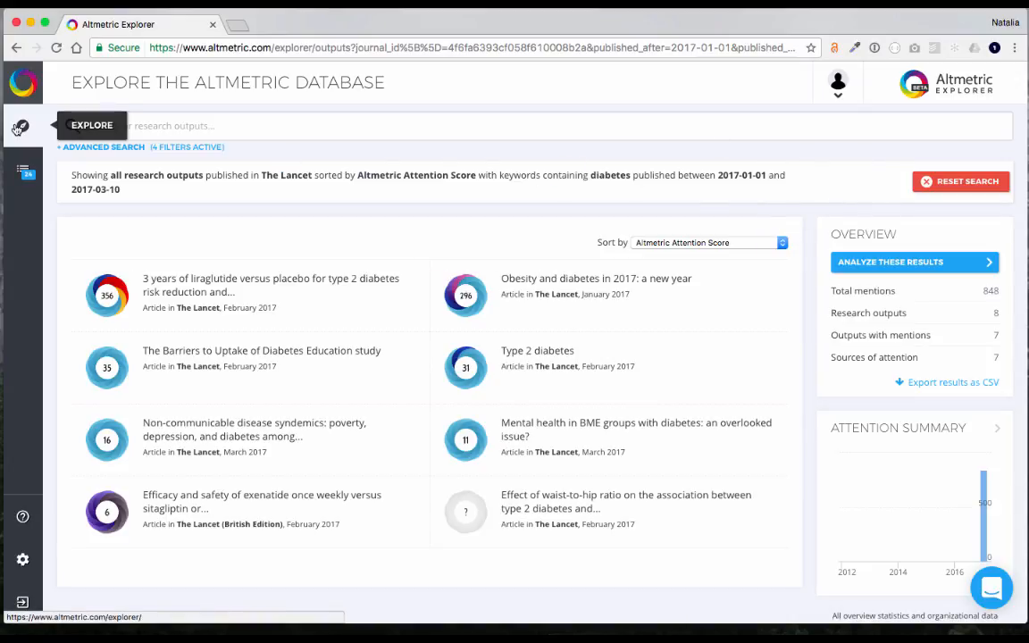
click(26, 169)
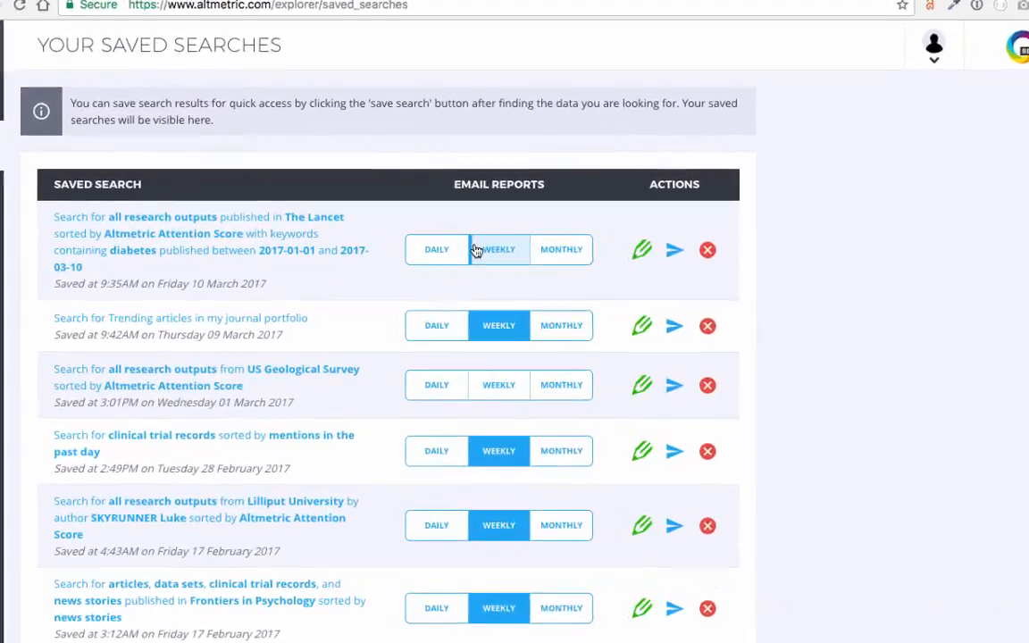
Turn on weekly and monthly email reports for the saved Lancet diabetes search, and return to exploring the full database
click(447, 266)
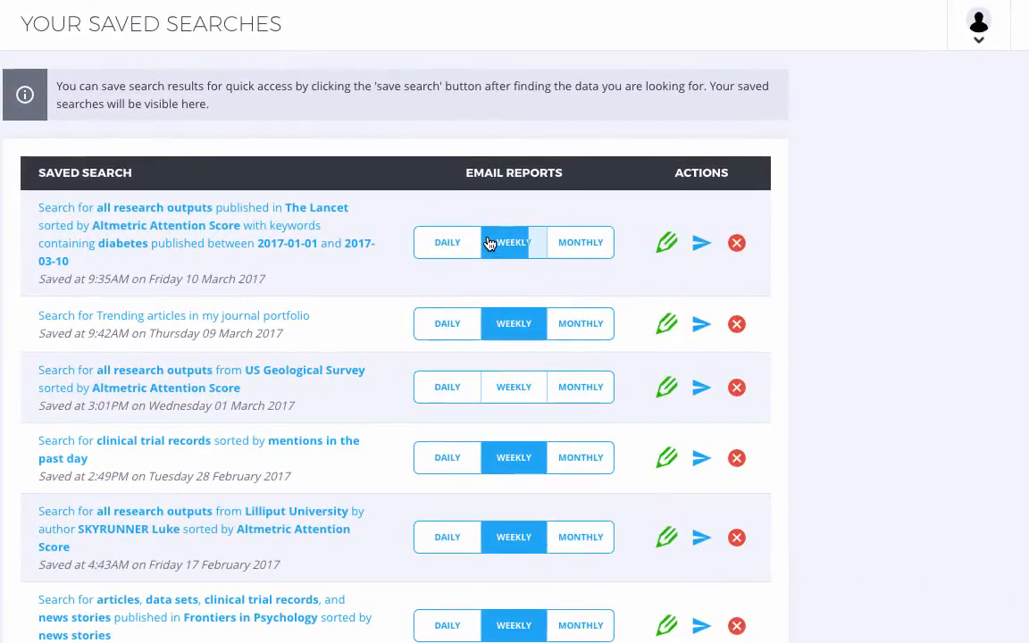
click(579, 244)
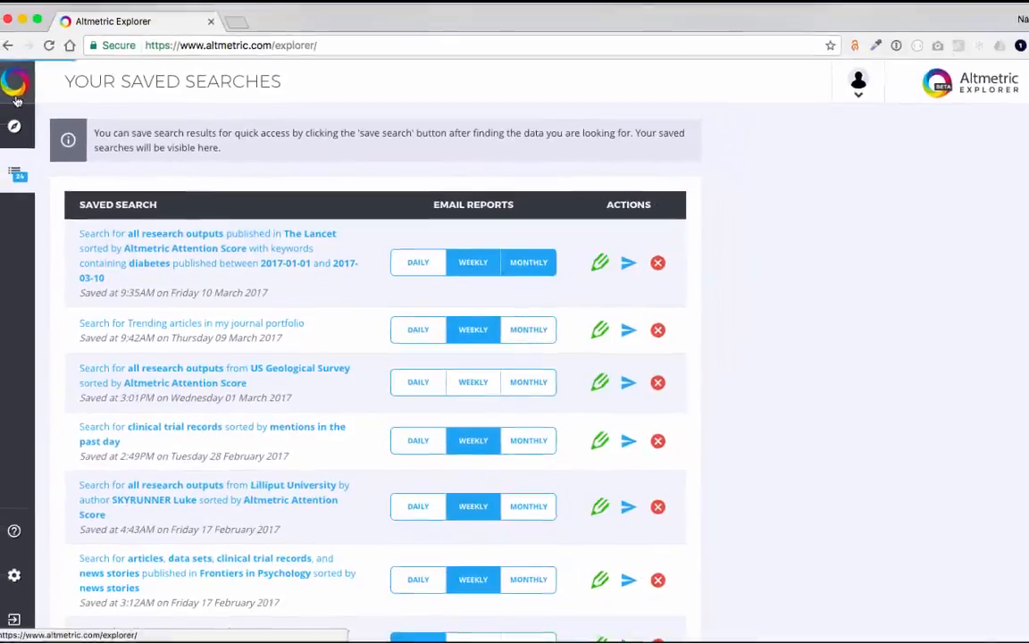
click(24, 105)
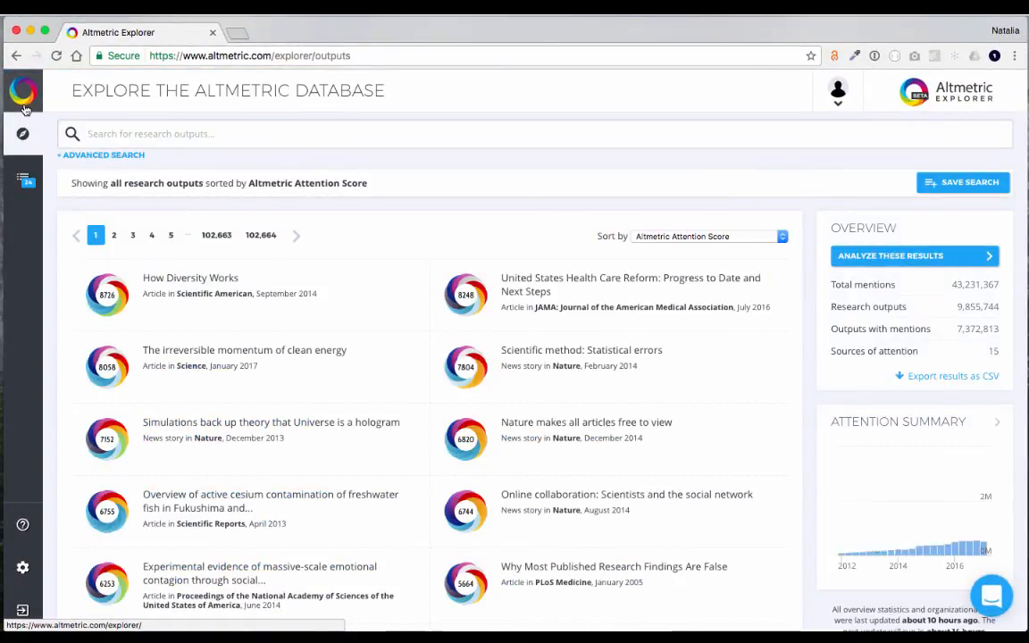